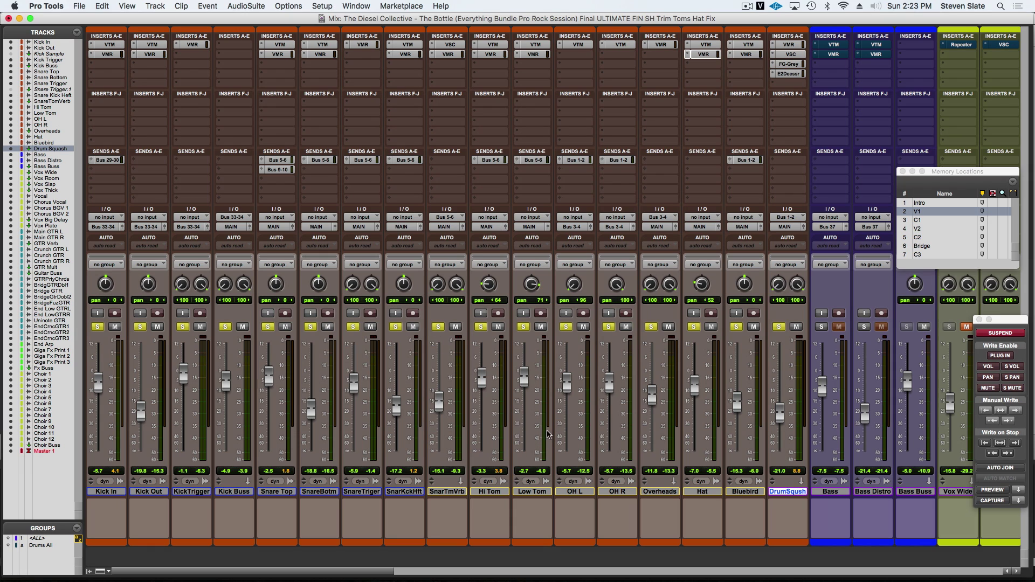
Step: Inspect the VerbSuite Classics reverb on the SnarTmVrb track, close it, and bypass the track's VMR insert
click(447, 45)
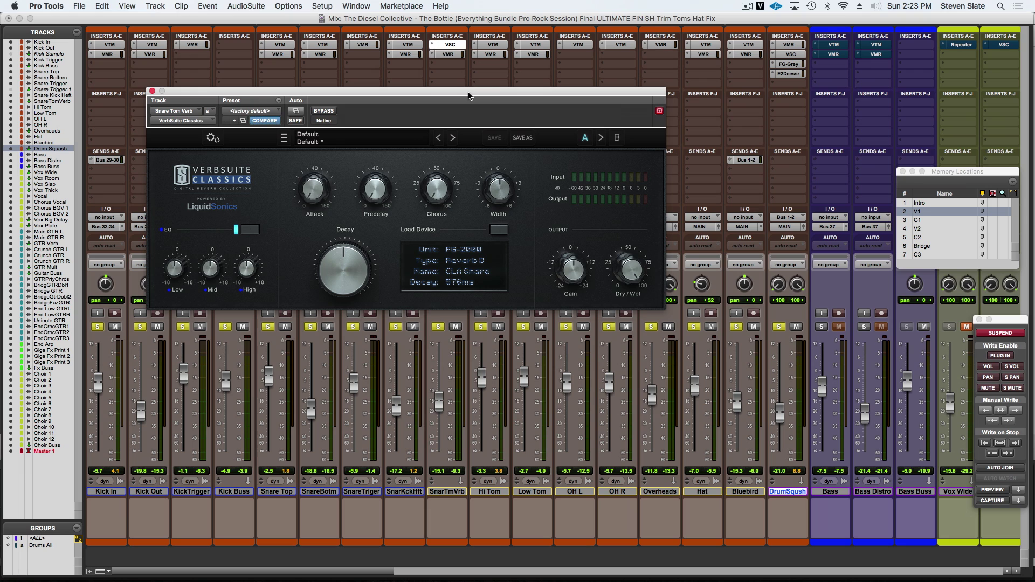
drag(462, 99, 592, 109)
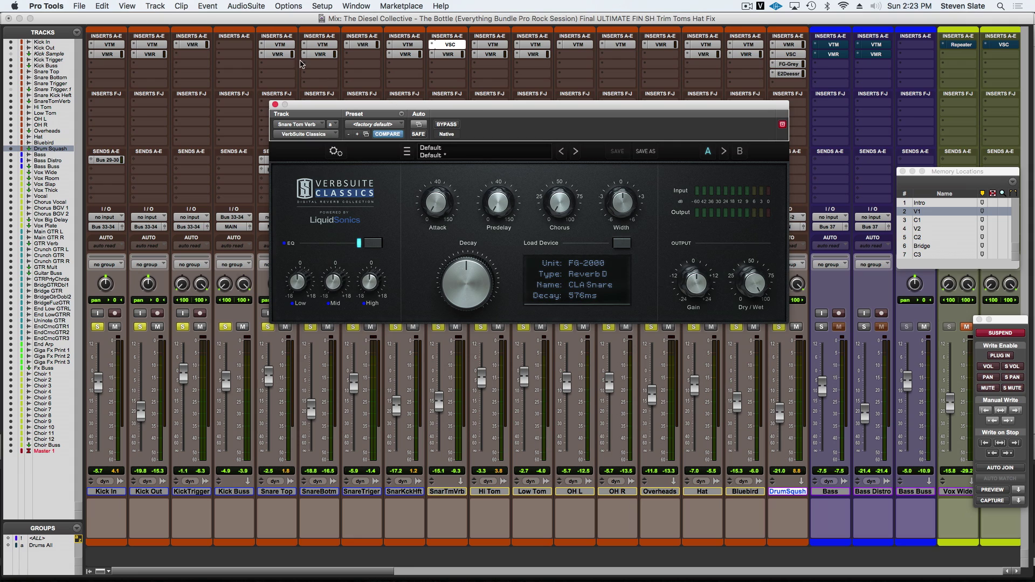
click(275, 104)
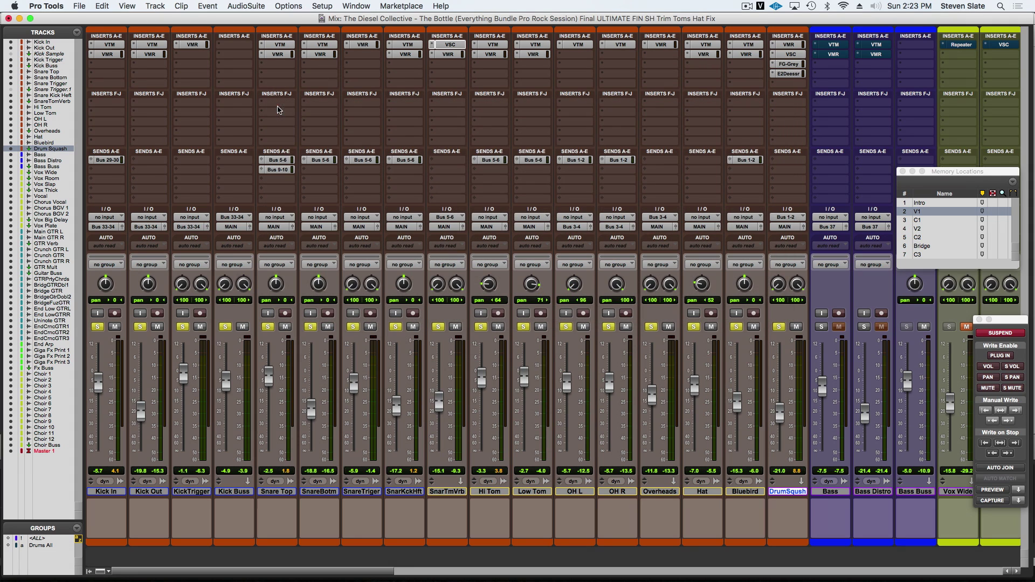
click(448, 55)
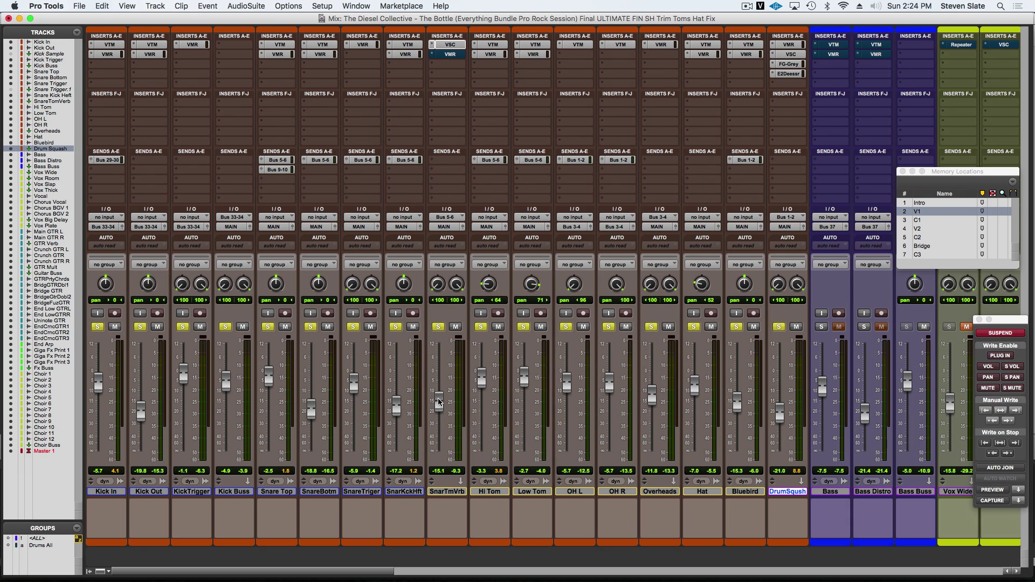
Step: Unsolo the kick, tom, OH, Overheads, Hat, Bluebird and DrumSqush tracks, keeping only the snare tracks and SnarTmVrb soloed
click(98, 327)
click(140, 327)
click(183, 327)
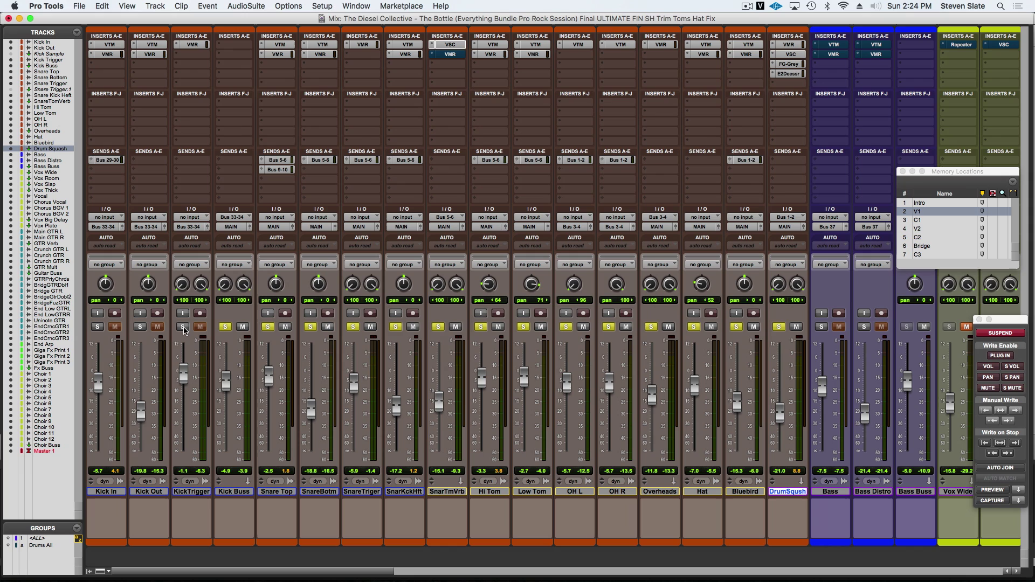
click(225, 326)
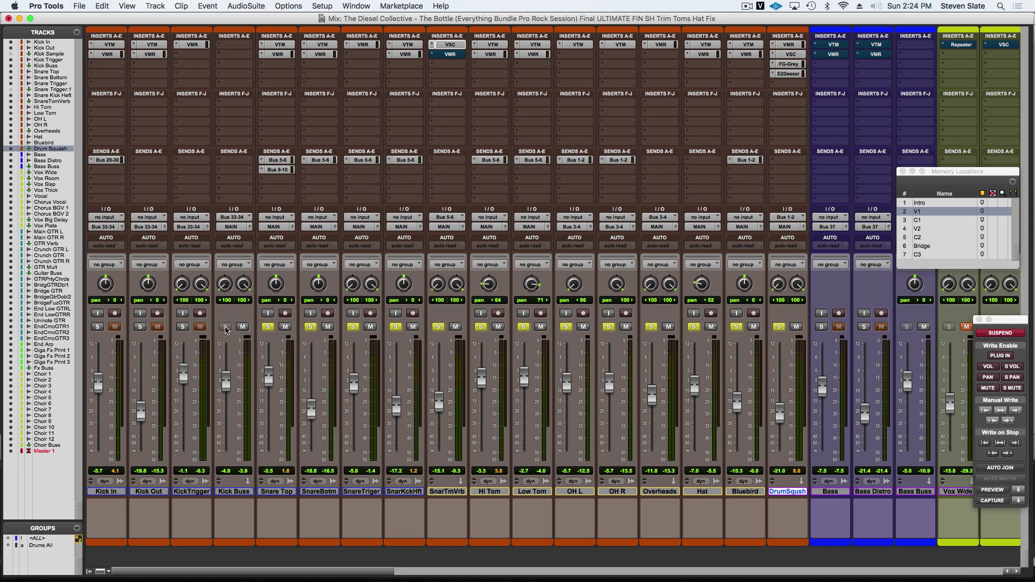
click(481, 327)
click(524, 327)
click(566, 327)
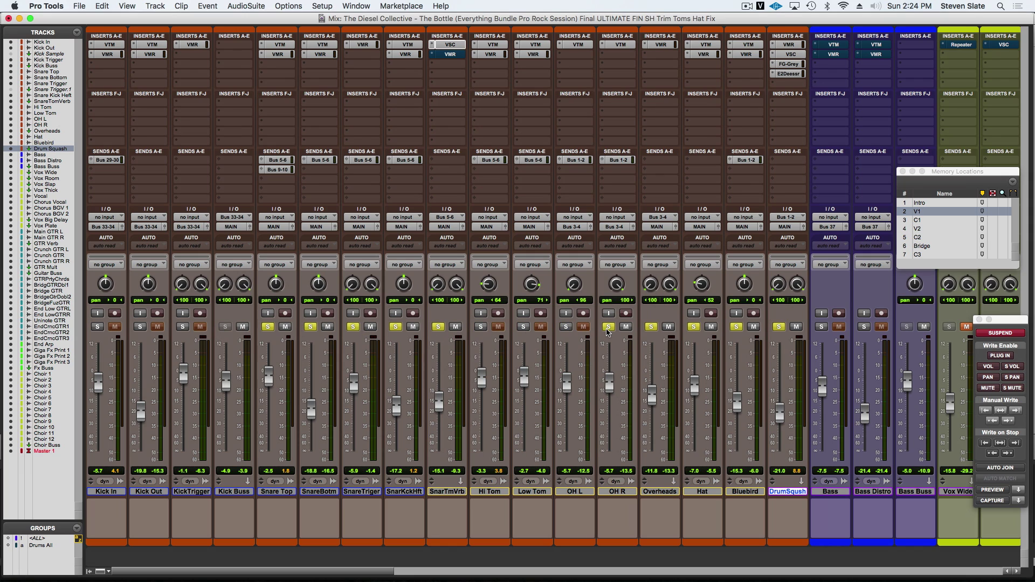
click(609, 326)
click(652, 326)
click(694, 327)
click(736, 327)
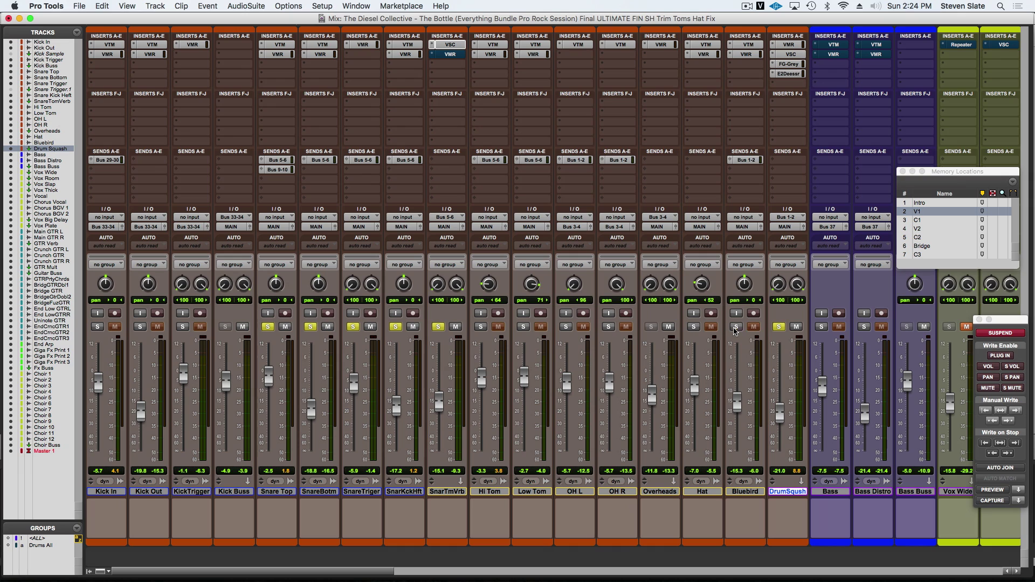
click(779, 327)
Step: Compare the soloed snare with and without reverb by moving the SnarTmVrb fader down, up, and back to −∞
drag(441, 409, 441, 454)
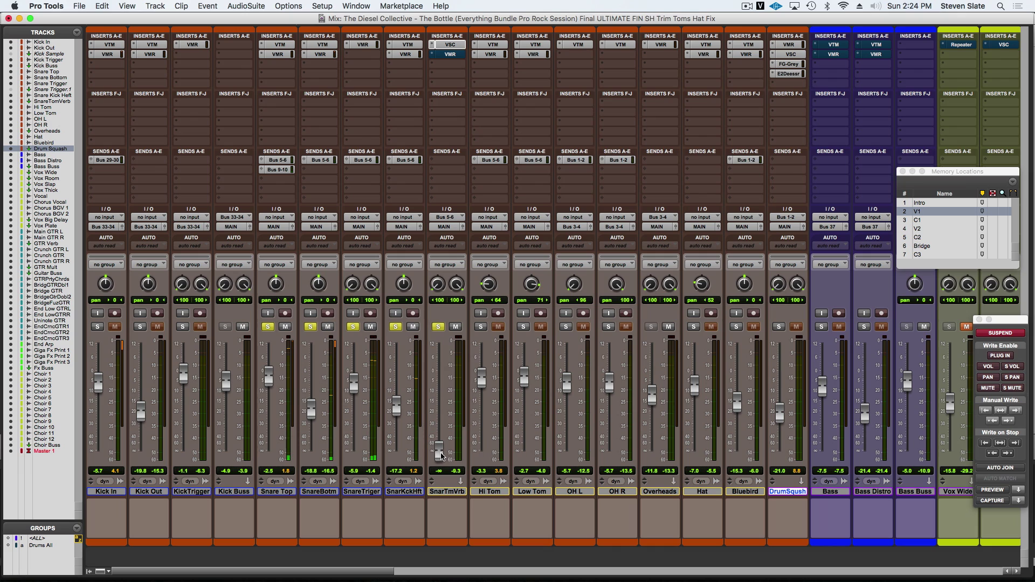
mouse_move(441, 456)
mouse_down()
mouse_move(437, 383)
mouse_move(440, 458)
mouse_up()
drag(439, 450, 439, 392)
drag(439, 392, 440, 459)
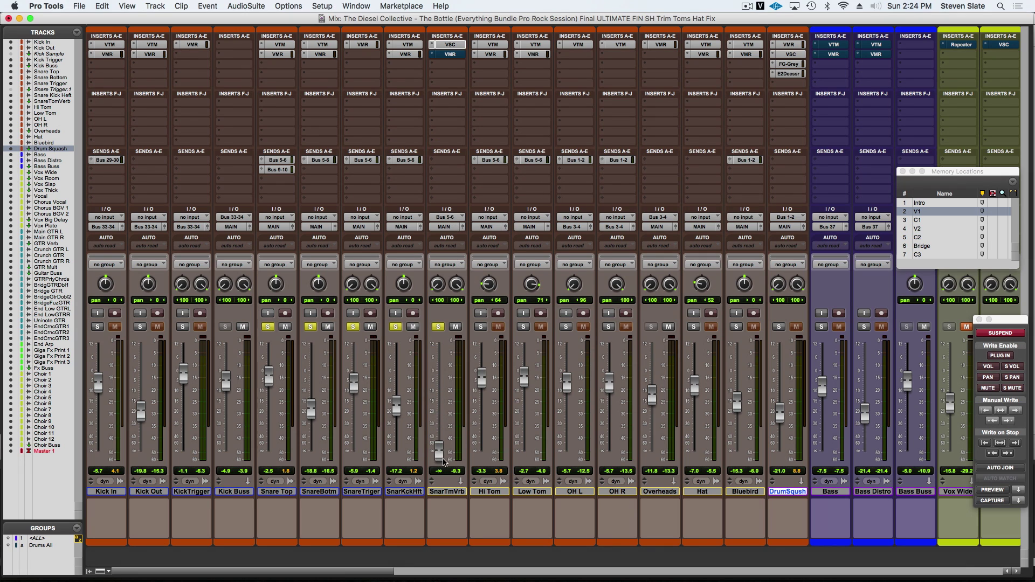
Step: Enable the Drums All group, solo all the drum tracks together, and disable the group again
click(39, 546)
click(98, 327)
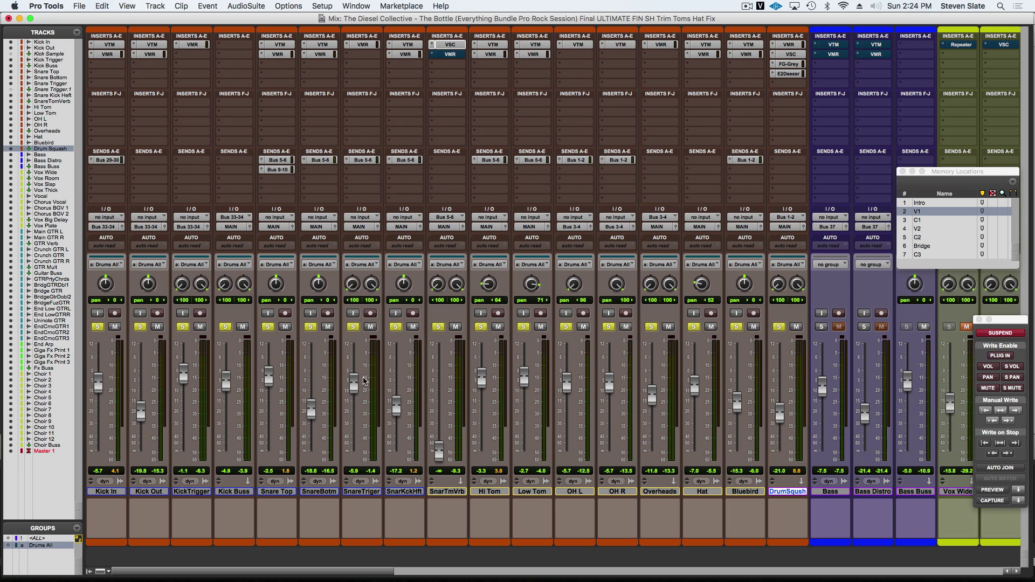
click(68, 546)
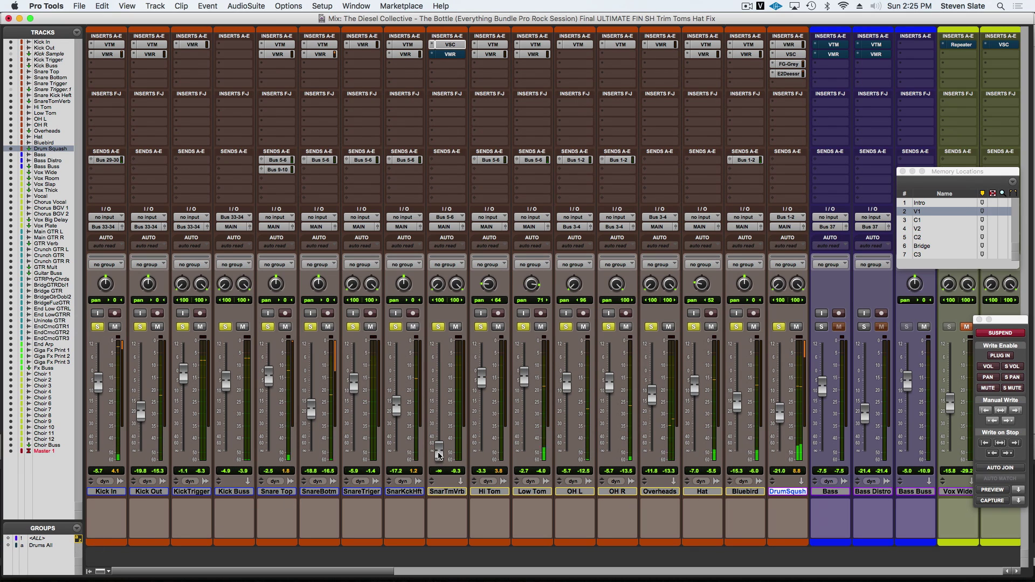
Step: Raise the SnarTmVrb fader to −13.4 dB while the full drum mix plays
drag(440, 459, 439, 403)
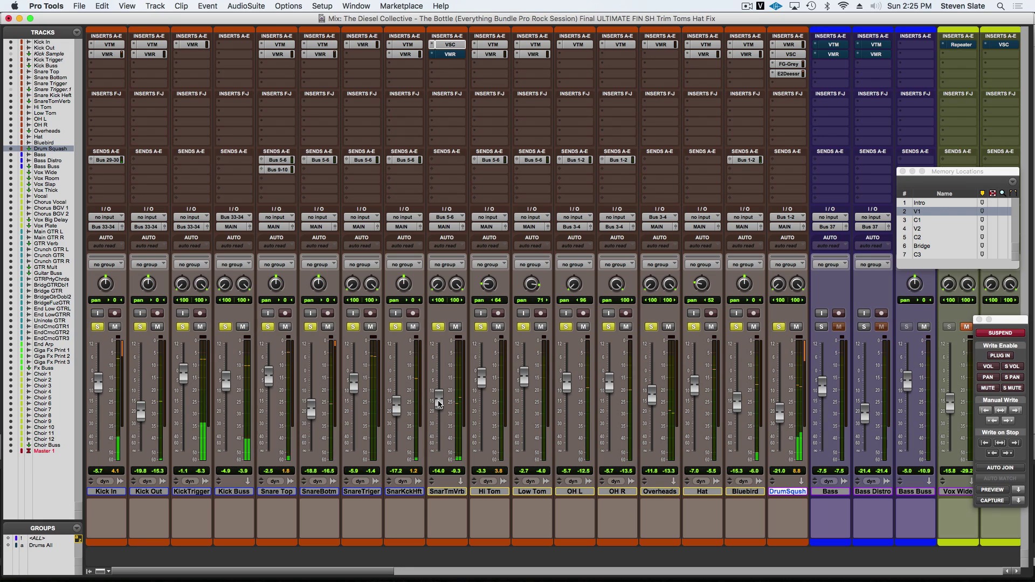
drag(439, 404, 439, 403)
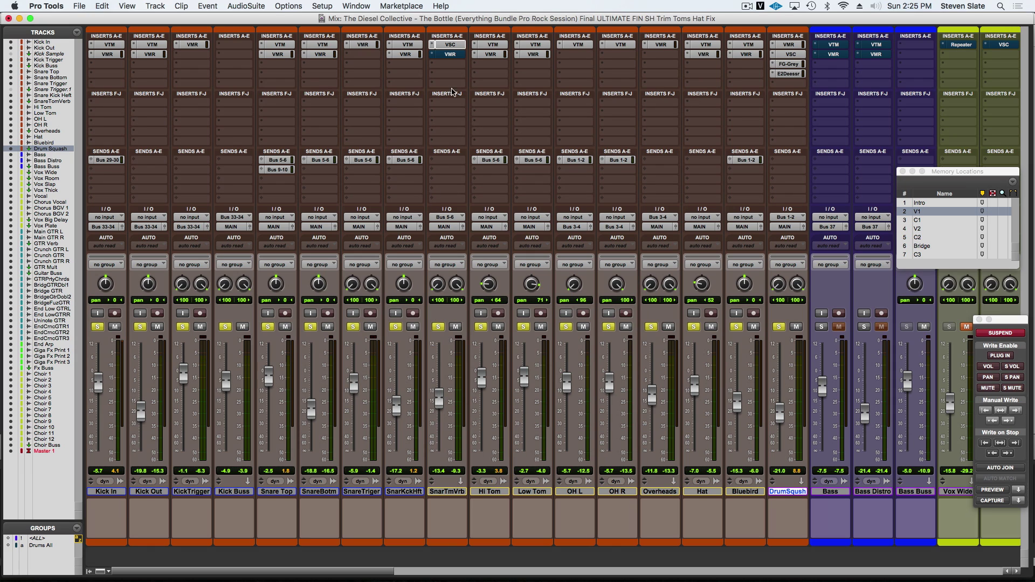
Step: Open the Virtual Mix Rack on SnarTmVrb, take it out of bypass, review its CS-Lift and FG-Bomber modules, and close it
click(447, 55)
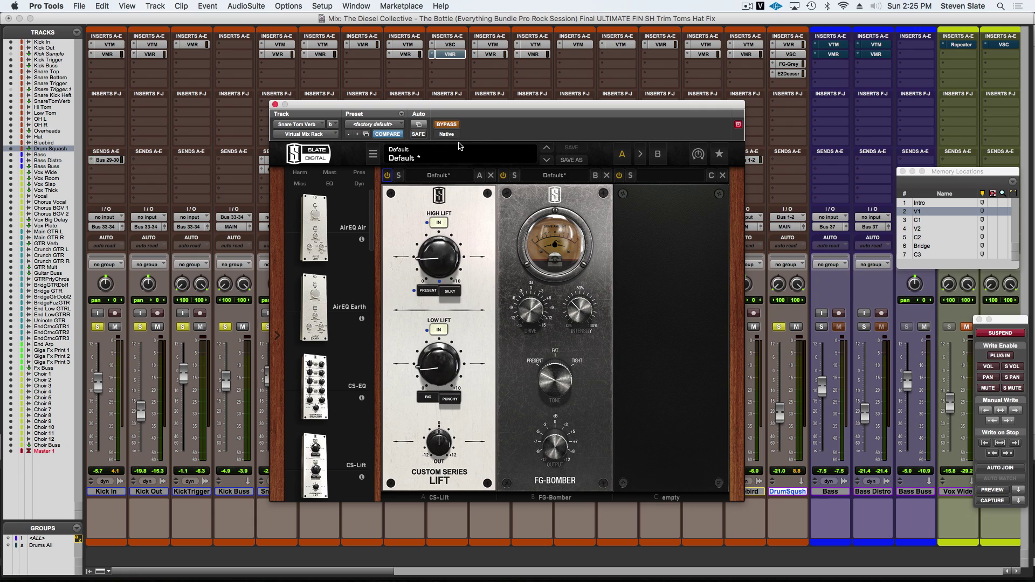
drag(445, 108, 482, 106)
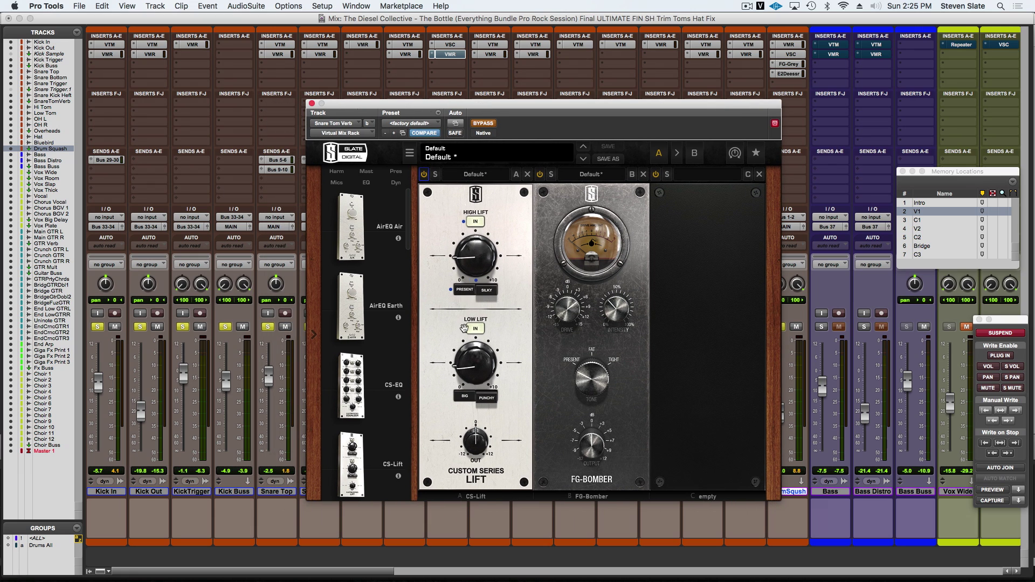
click(475, 126)
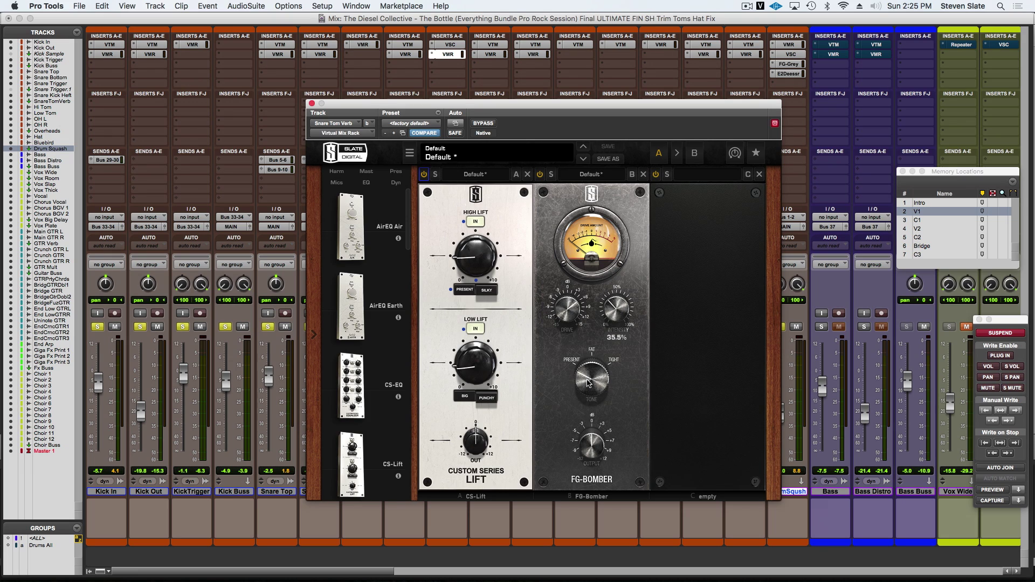
mouse_move(589, 384)
click(312, 104)
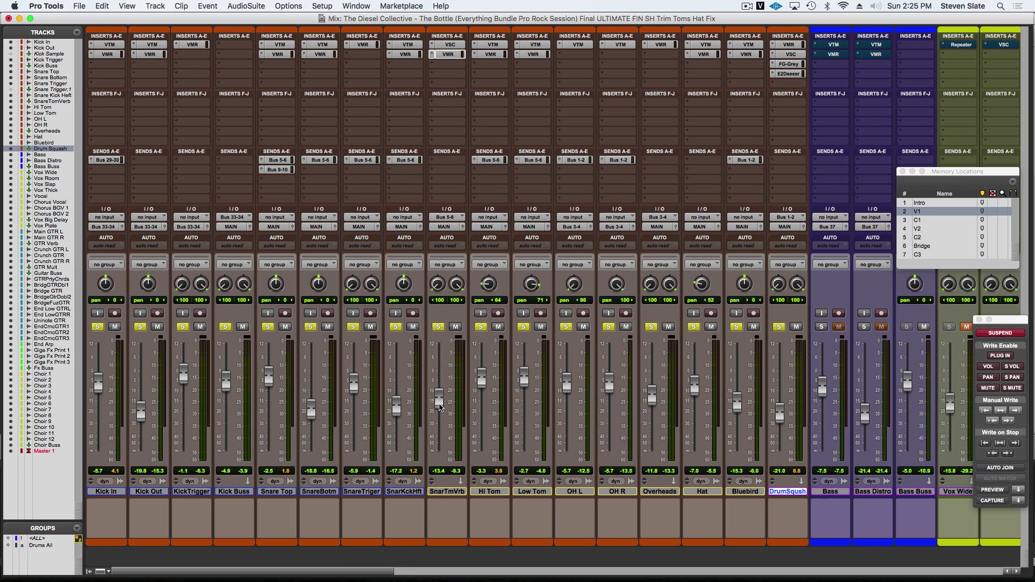
Step: Raise the SnarTmVrb fader to −11.5 dB and bypass its VMR insert during playback
mouse_move(439, 400)
mouse_down()
mouse_move(442, 461)
mouse_move(440, 402)
mouse_up()
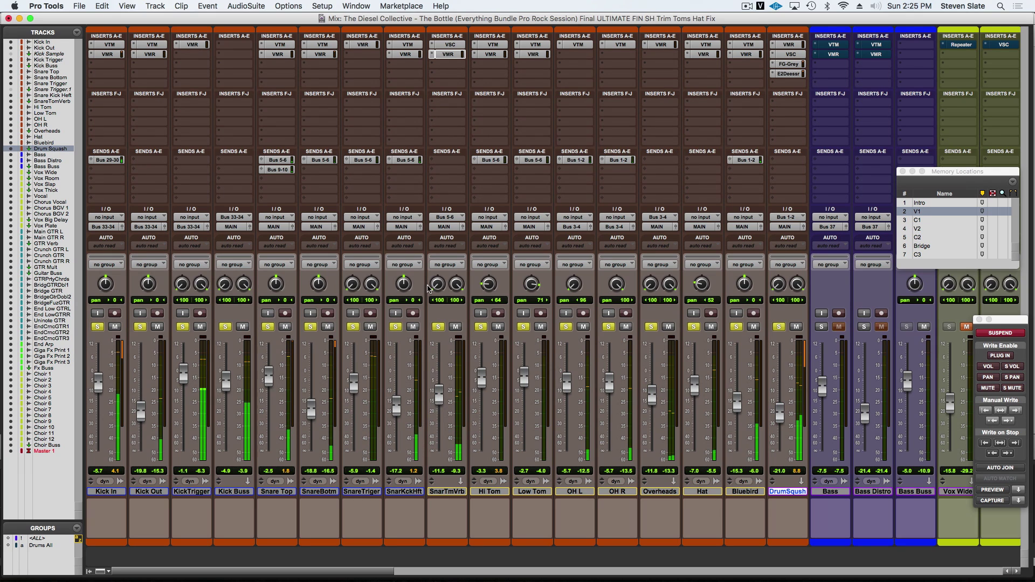
click(446, 54)
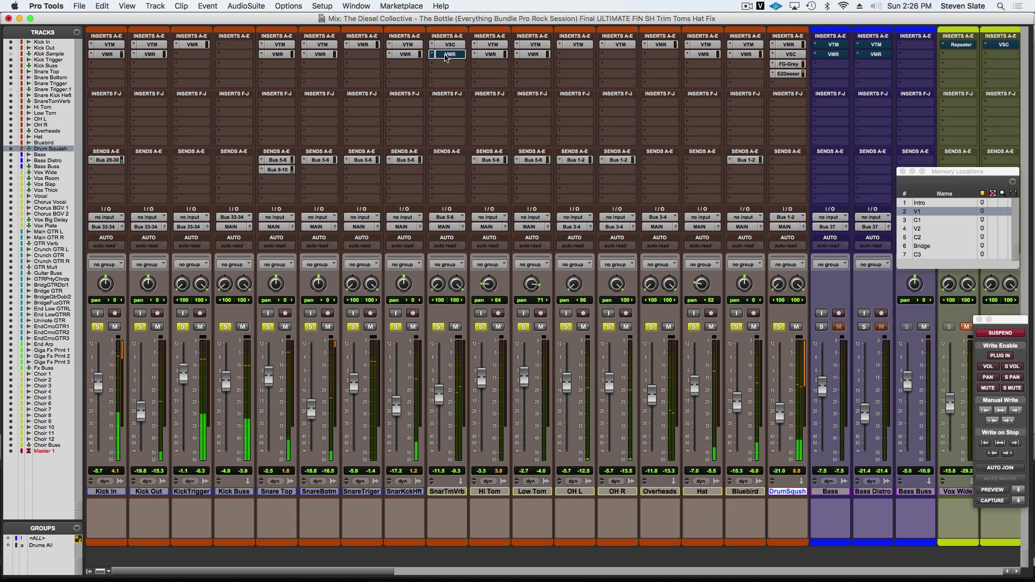